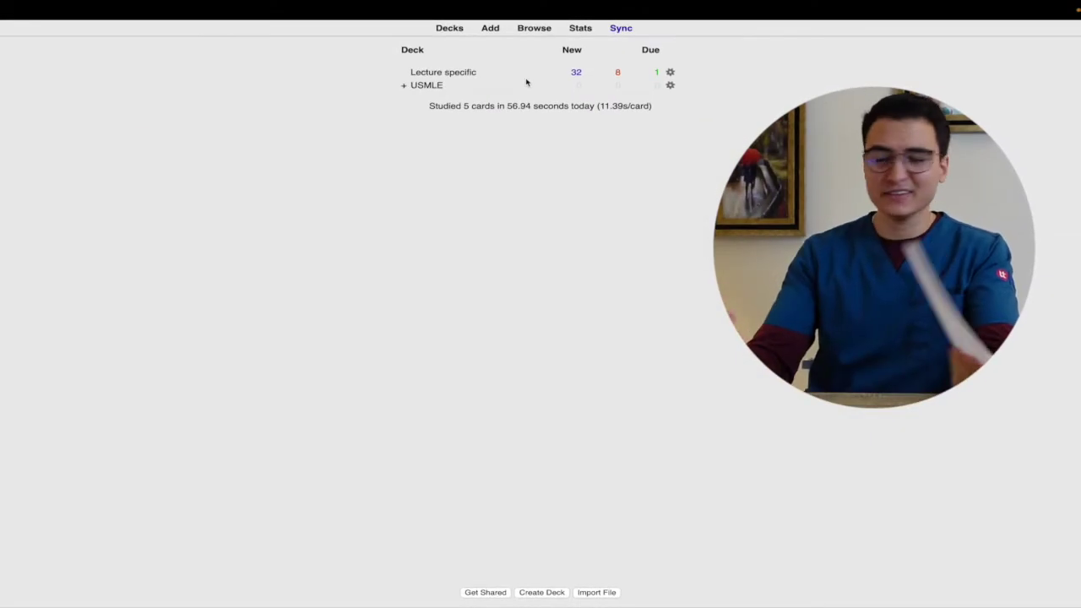
Start creating a new deck from the Create Deck button below the deck list
click(542, 591)
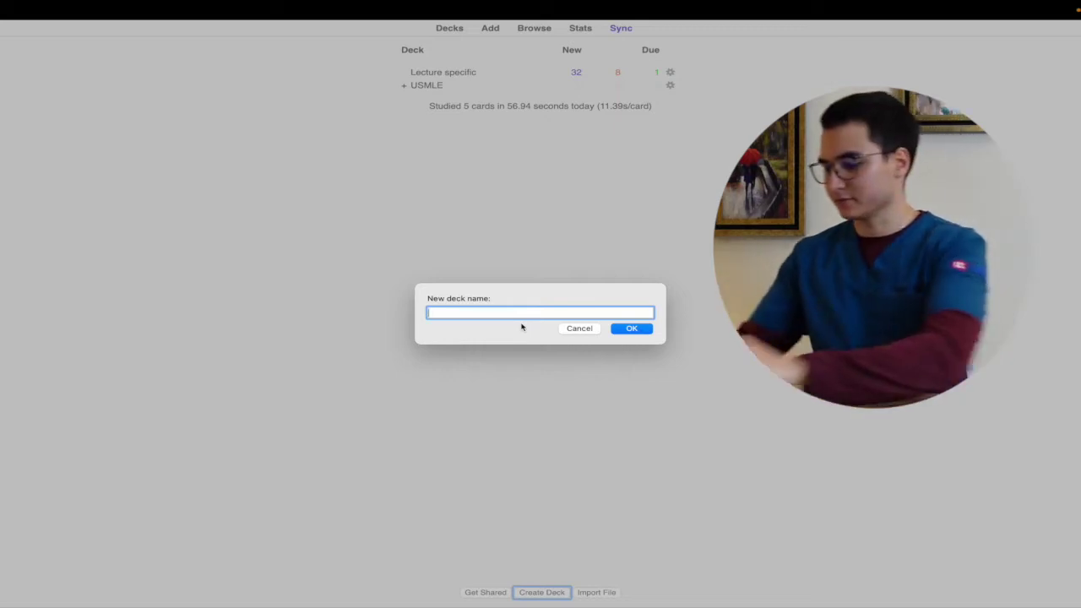
Name the new deck 'Example' and confirm it
text(Example)
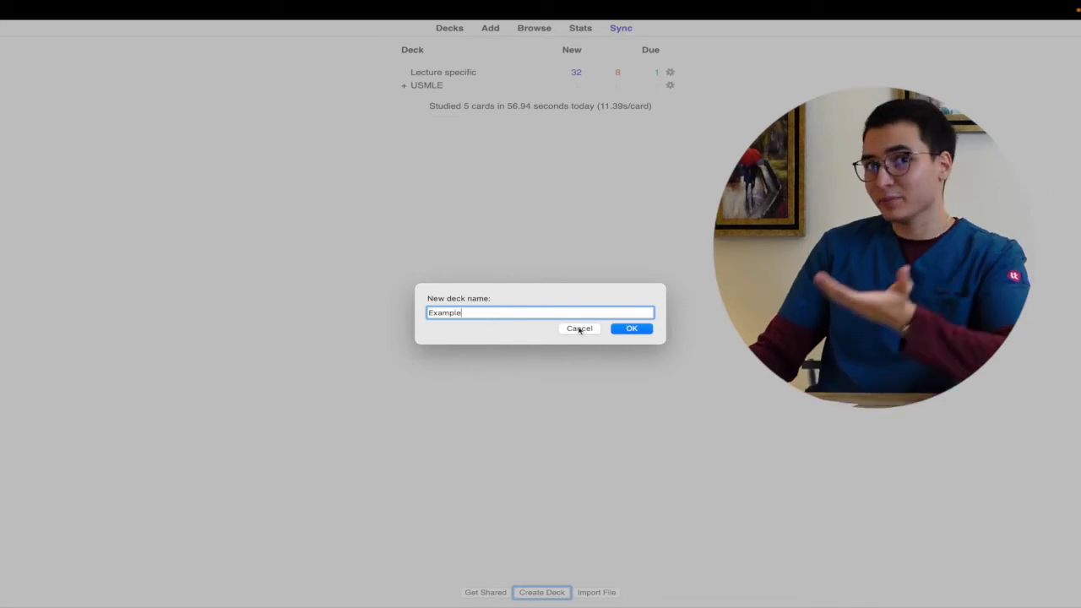
click(631, 330)
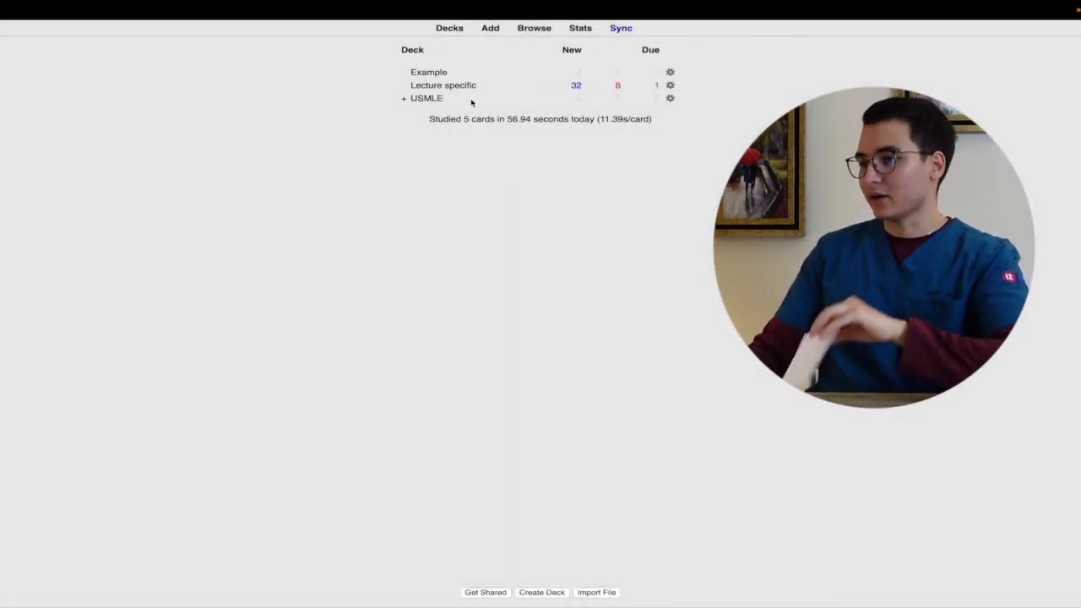
Open the Example deck's Add form and switch its note type to Basic
click(444, 75)
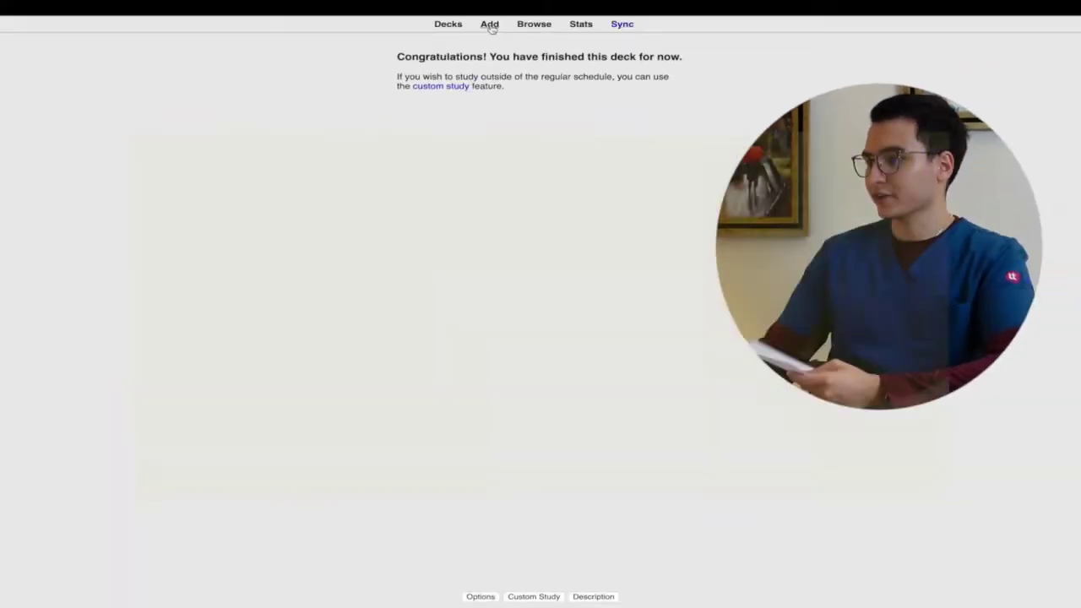
click(490, 25)
click(366, 46)
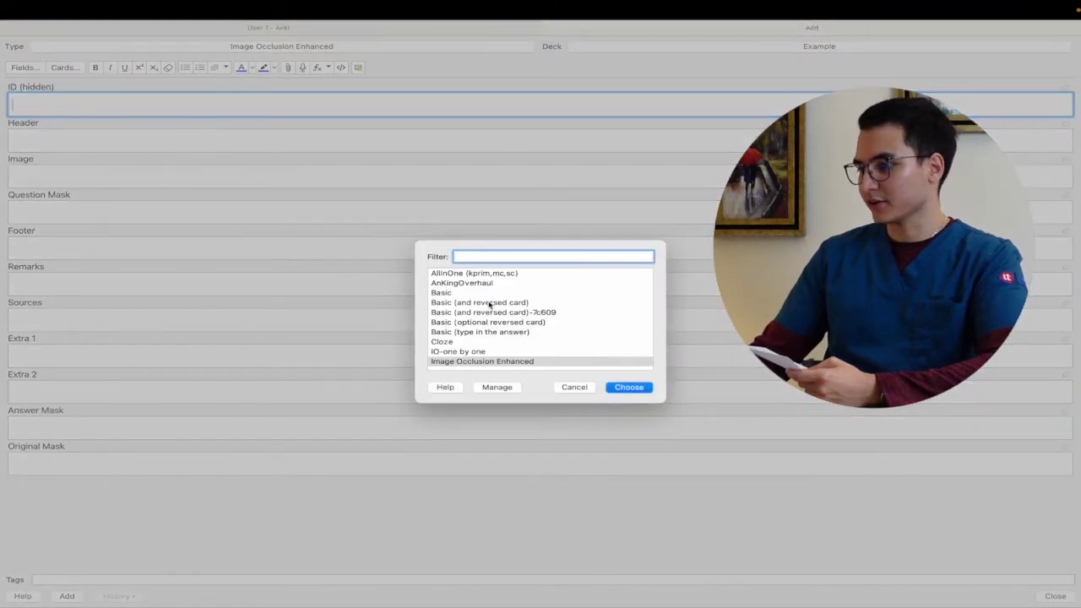
click(467, 293)
click(619, 386)
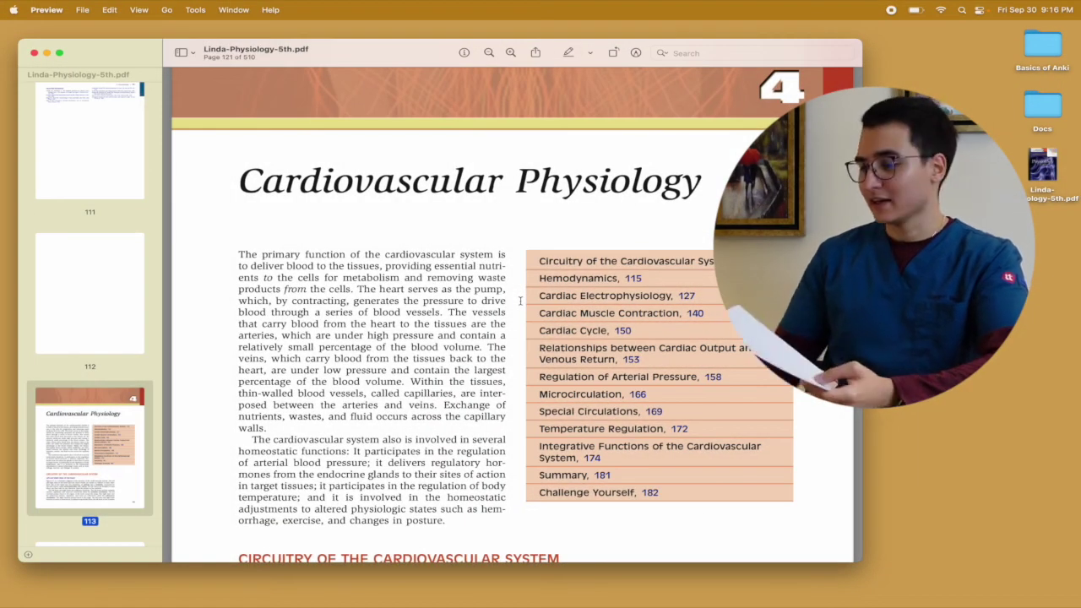
Copy the PDF's opening sentence on the cardiovascular system's primary function, then return to Anki's card form
drag(244, 254, 369, 264)
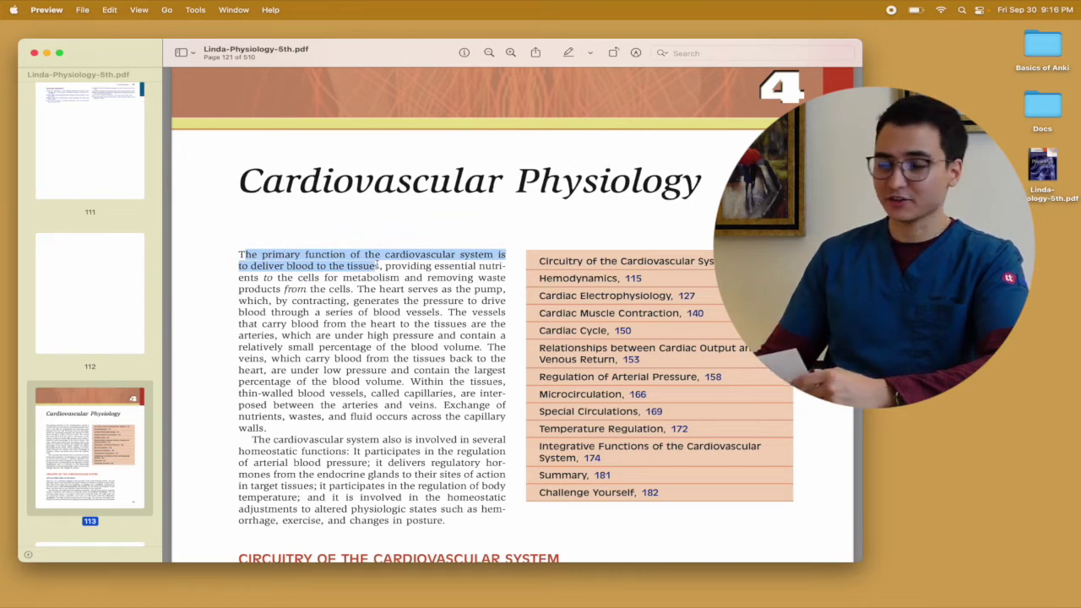
key(super+c)
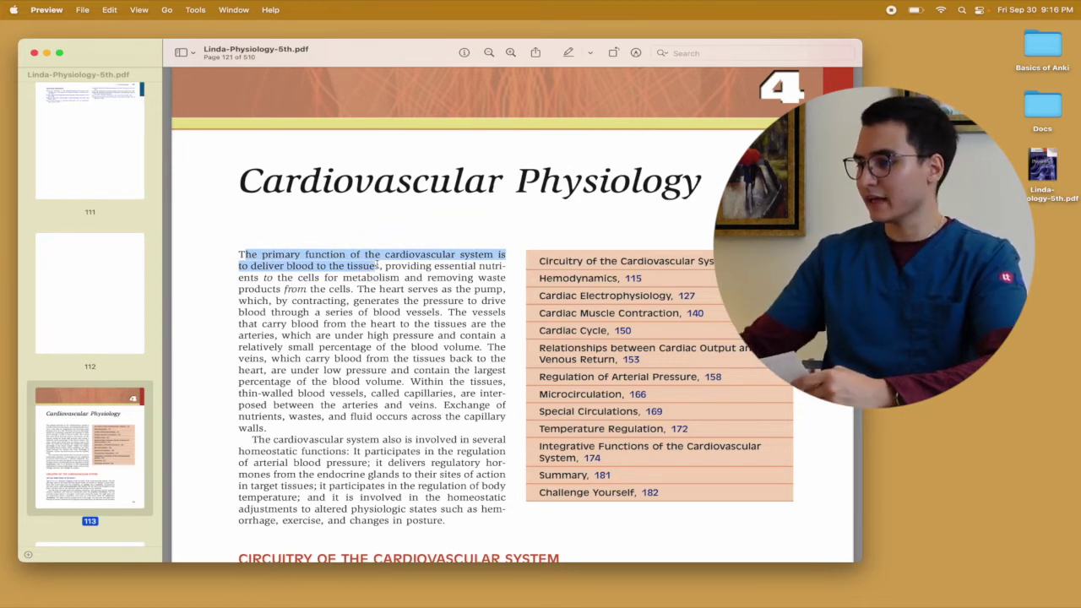
double_click(376, 264)
key(ctrl+Up)
click(594, 57)
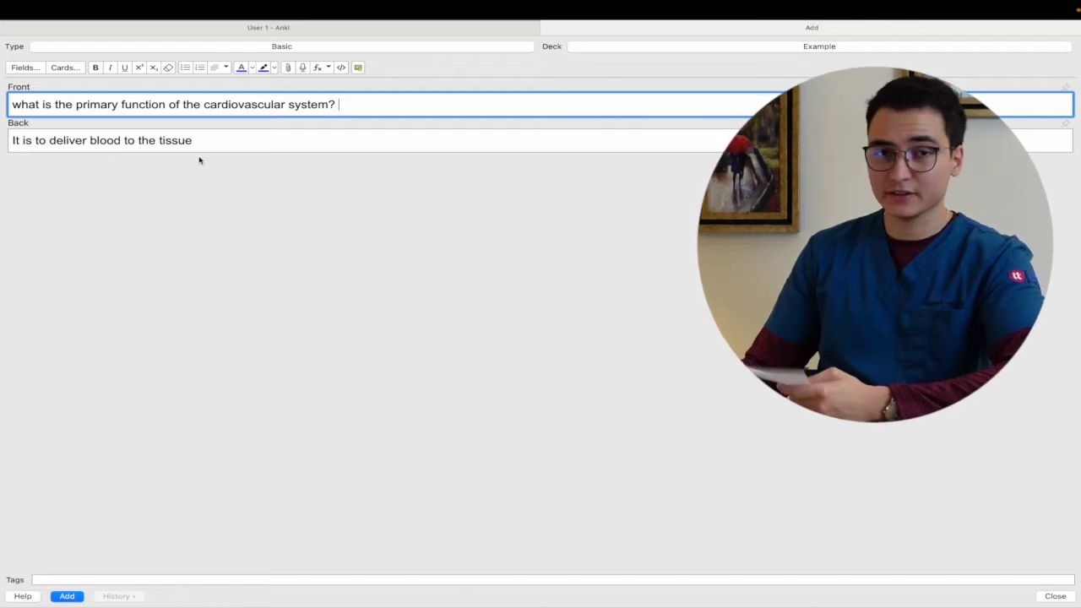
Add the cardiovascular question card and go back to the Example deck overview
key(super+Return)
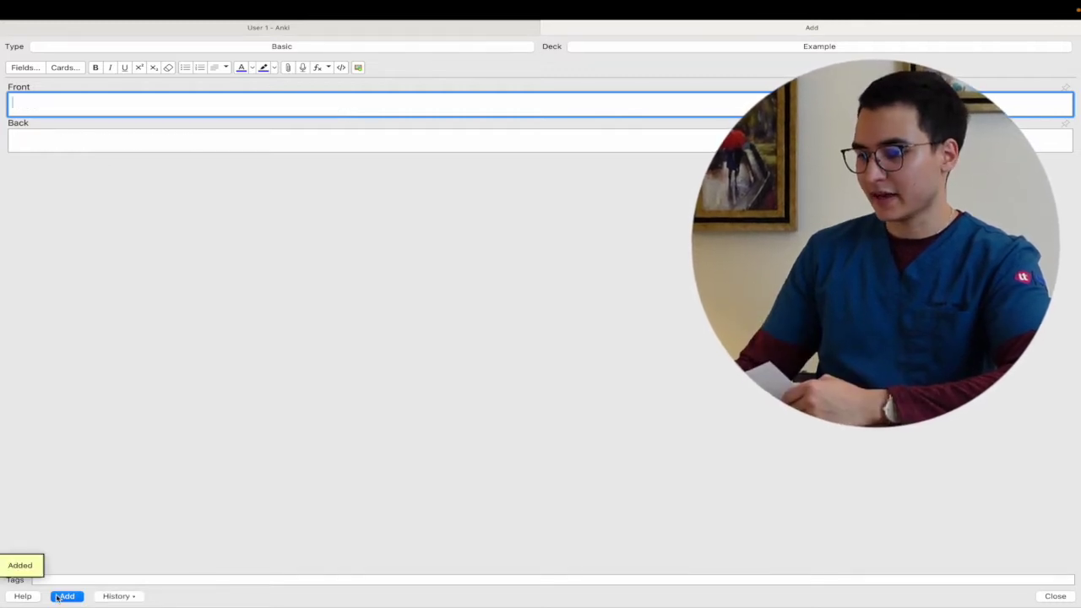
click(306, 39)
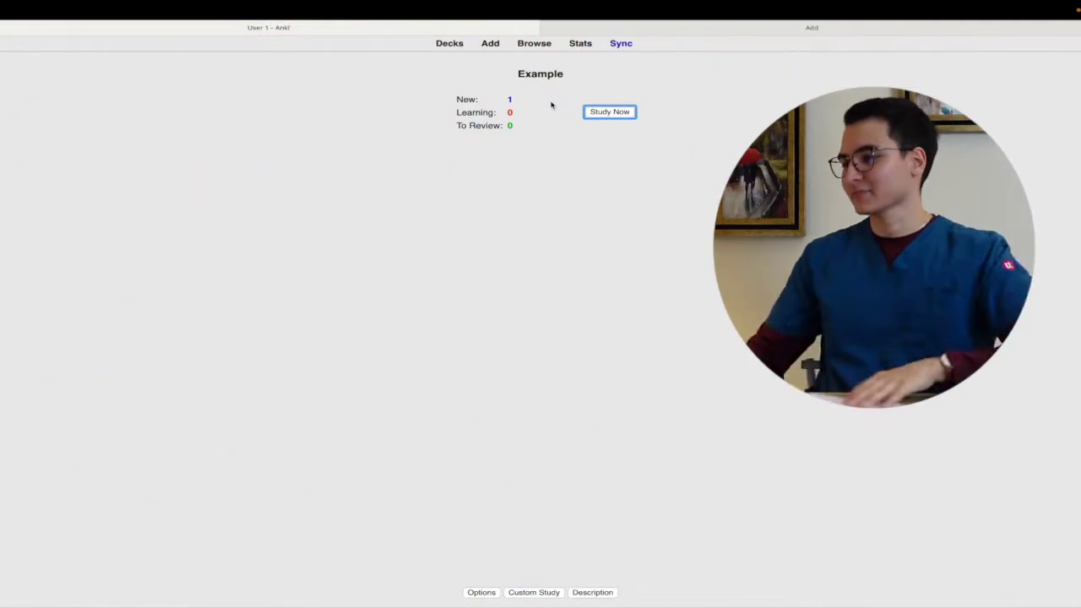
Study the cardiovascular card, reveal its answer and grade the recall
click(609, 111)
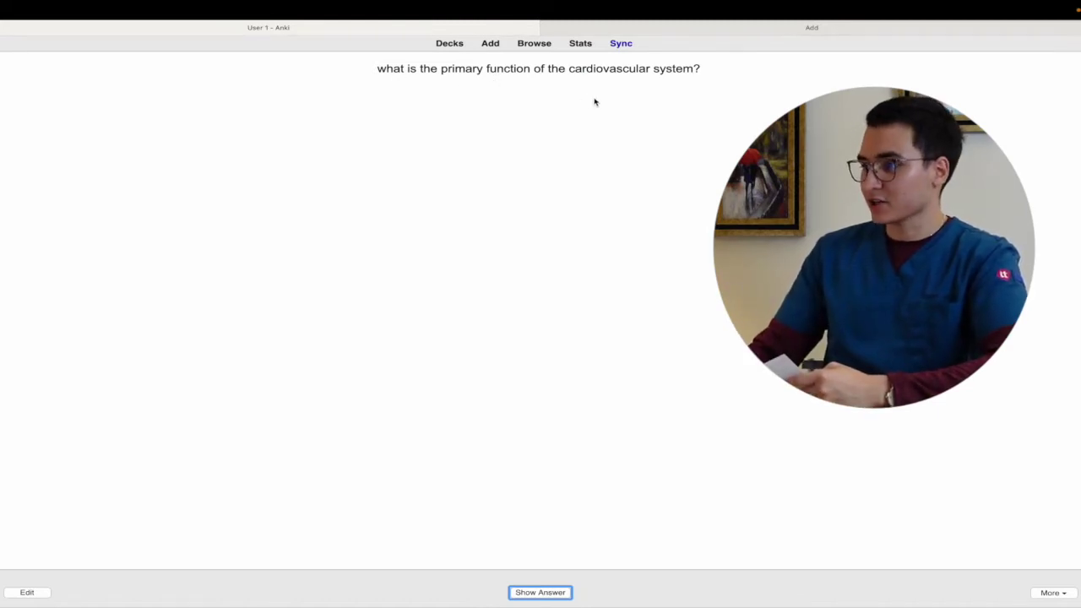
click(548, 594)
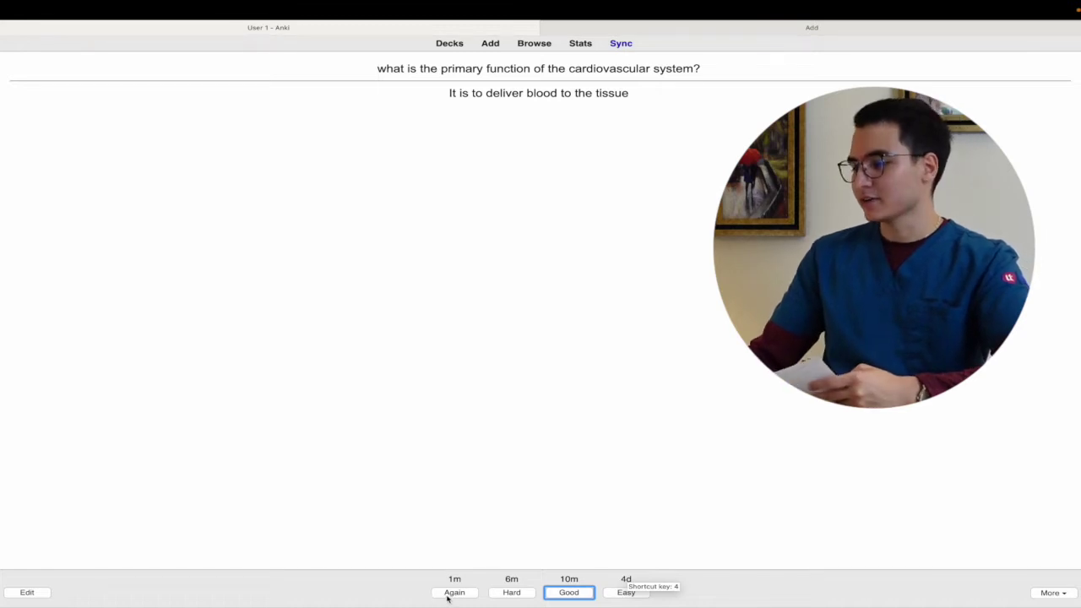
click(568, 591)
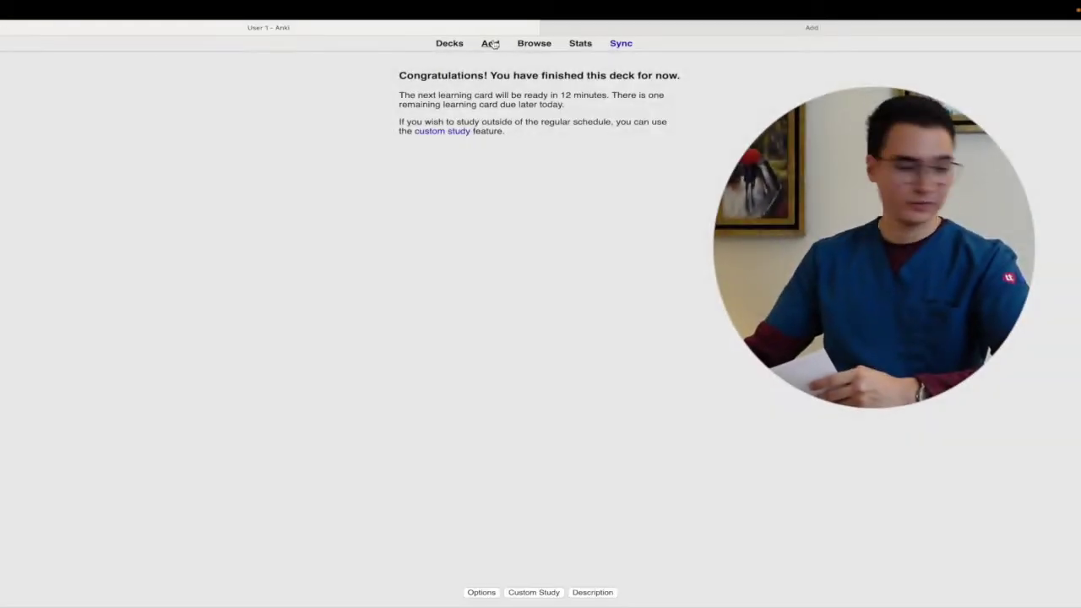
Set the Add form's note type to Cloze and bring the physiology PDF forward
click(490, 43)
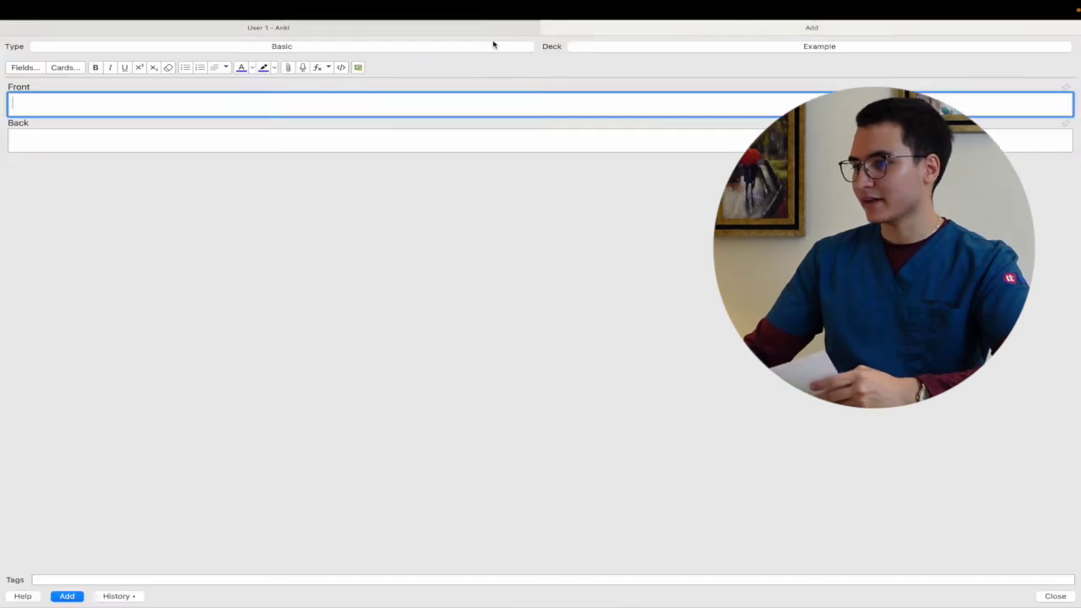
click(257, 49)
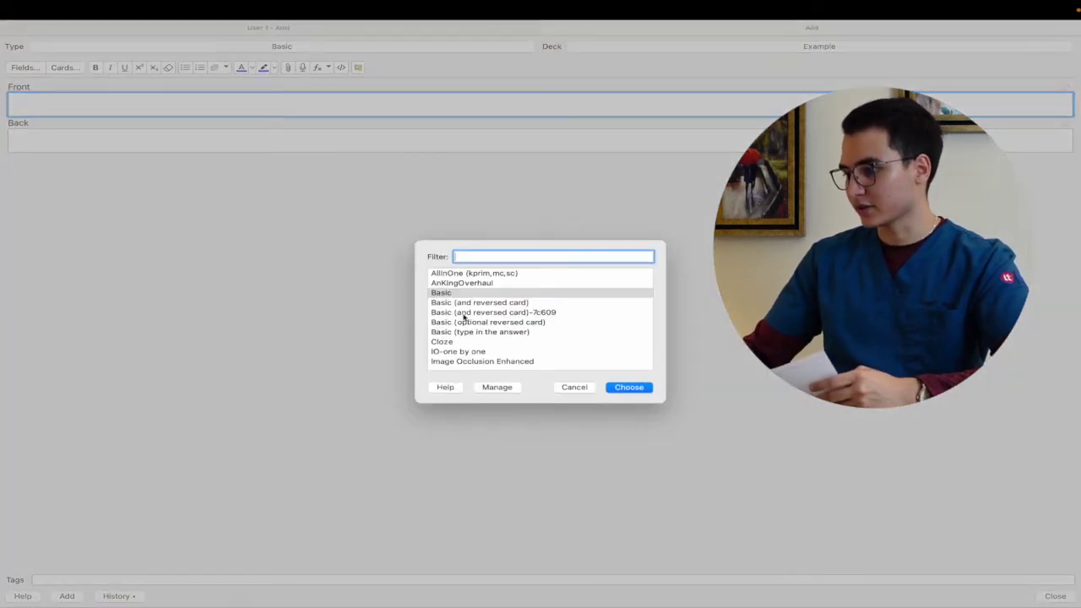
click(443, 341)
click(629, 387)
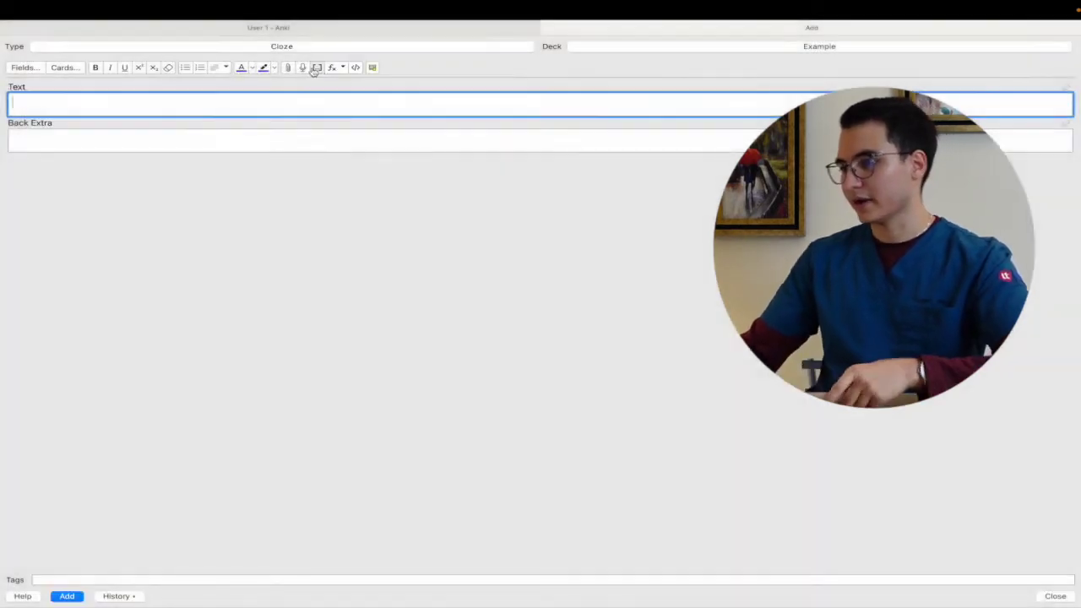
key(ctrl+Up)
click(367, 190)
Copy the PDF's opening sentence and paste it into the cloze Text field
drag(238, 254, 379, 266)
key(super+c)
key(ctrl+Up)
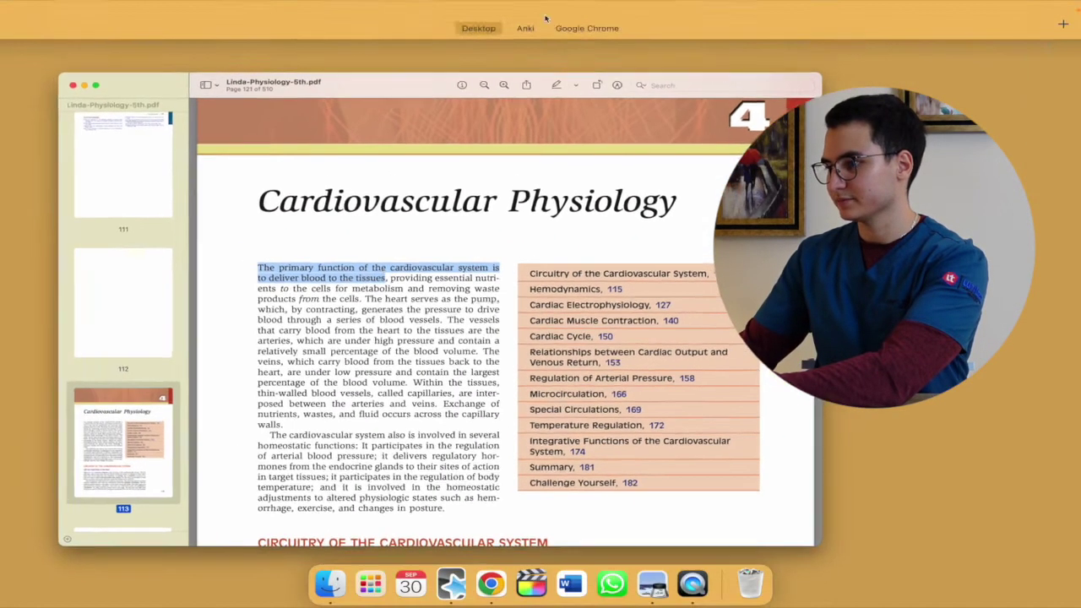
click(545, 38)
key(super+v)
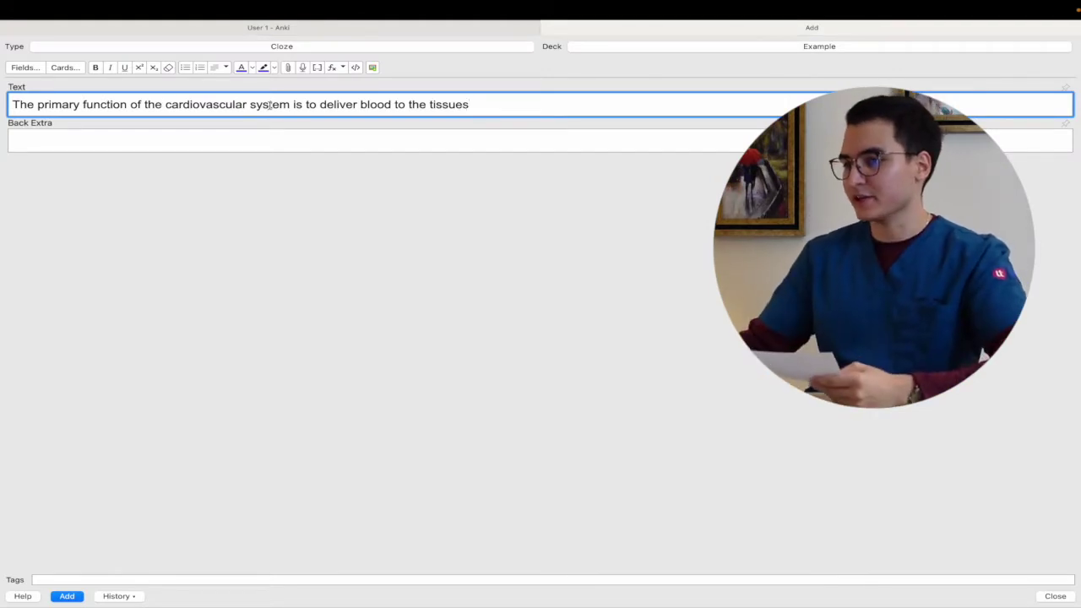
Make 'cardiovascular' a cloze deletion and add the card to the Example deck
drag(248, 104, 167, 104)
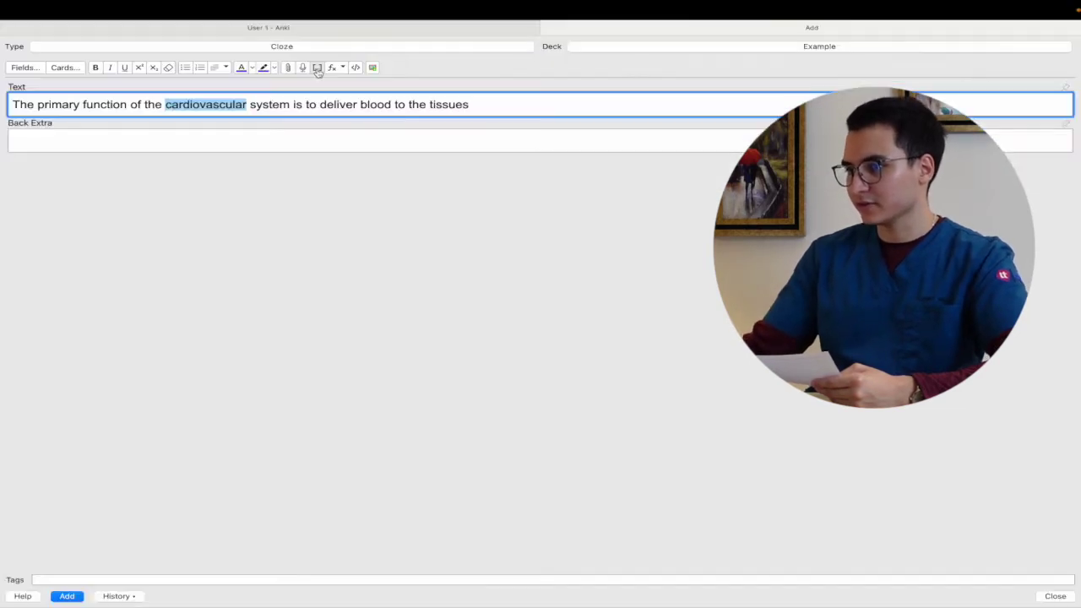
click(318, 68)
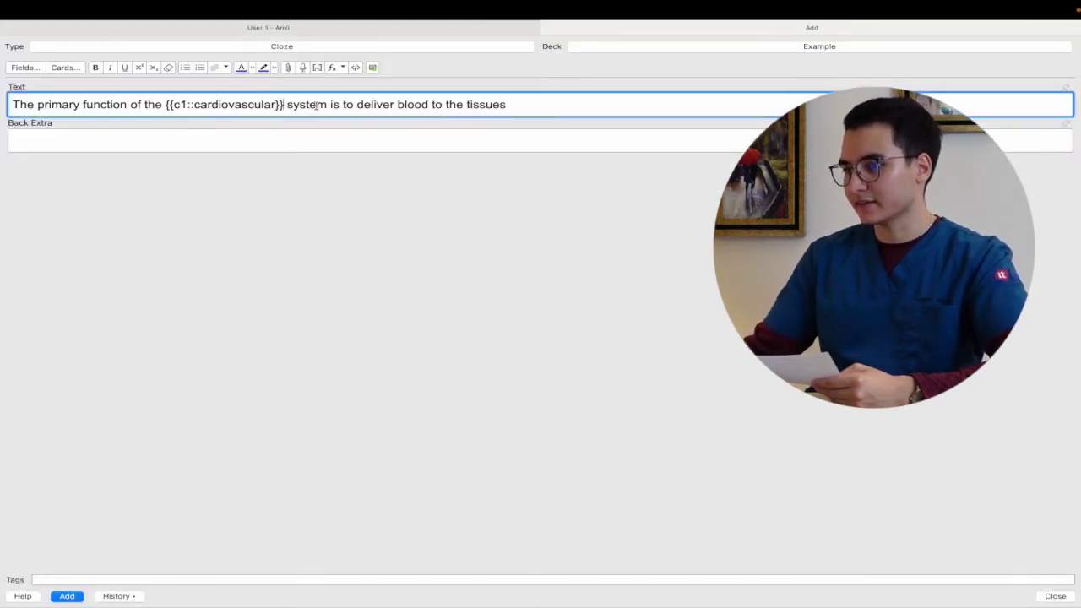
click(297, 139)
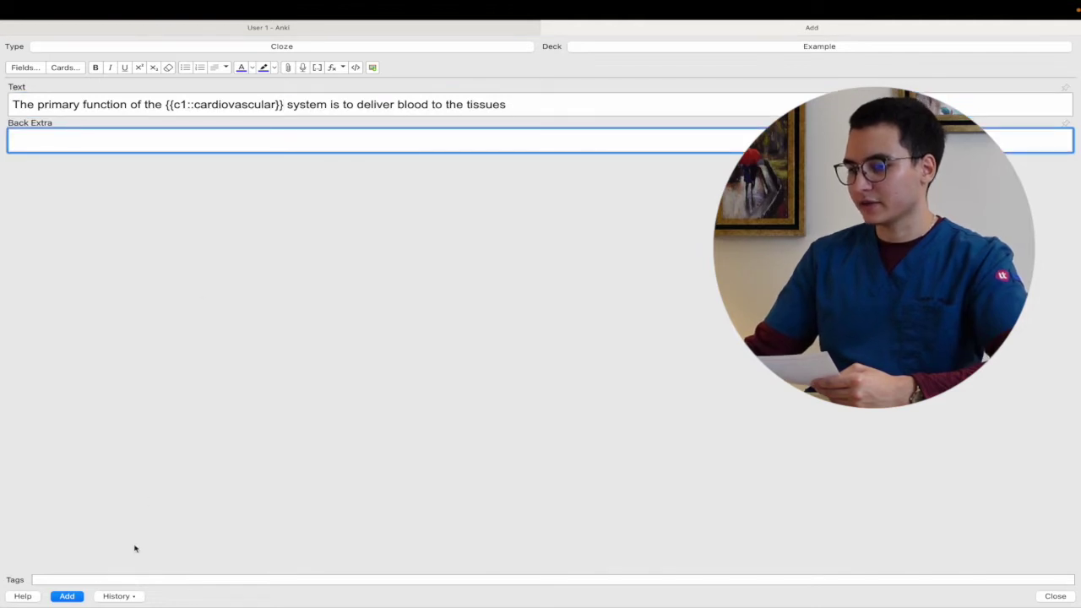
click(76, 597)
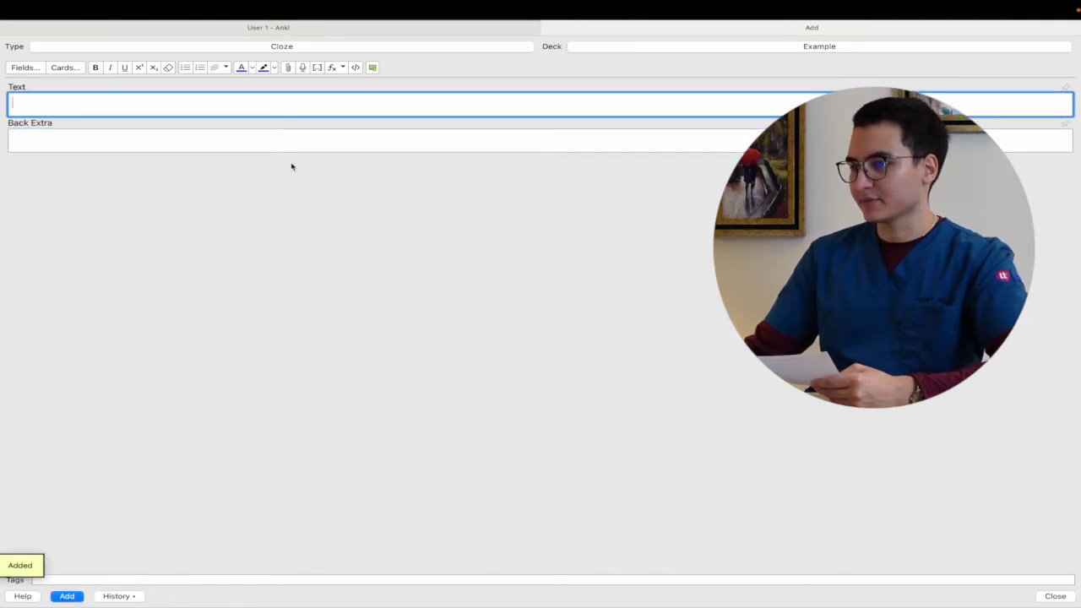
click(323, 31)
Review the cloze card, revealing and grading the hidden word, then open the Add note window
click(605, 114)
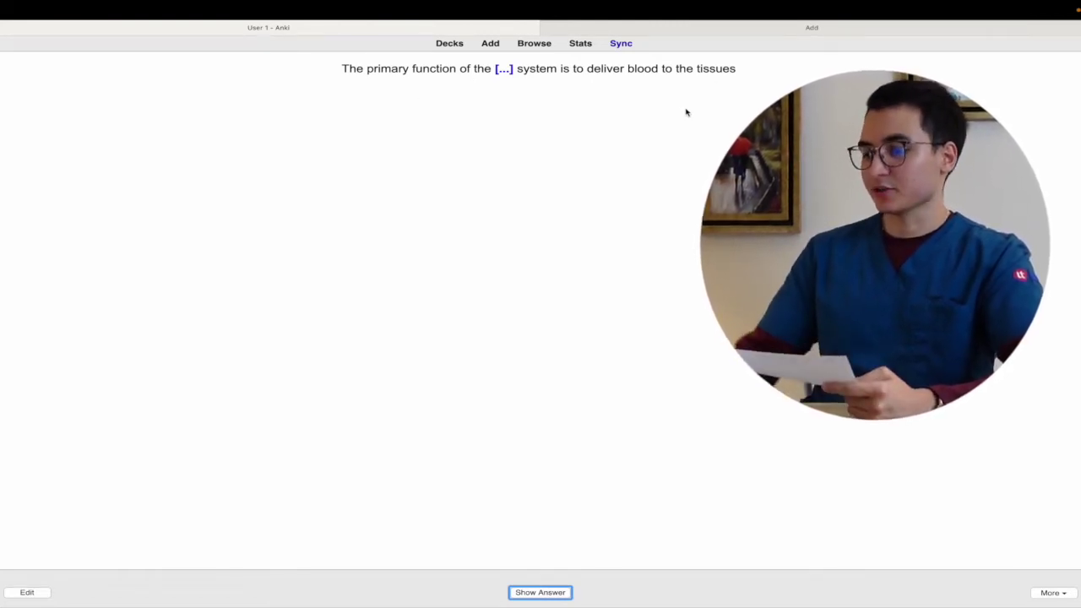
key(space)
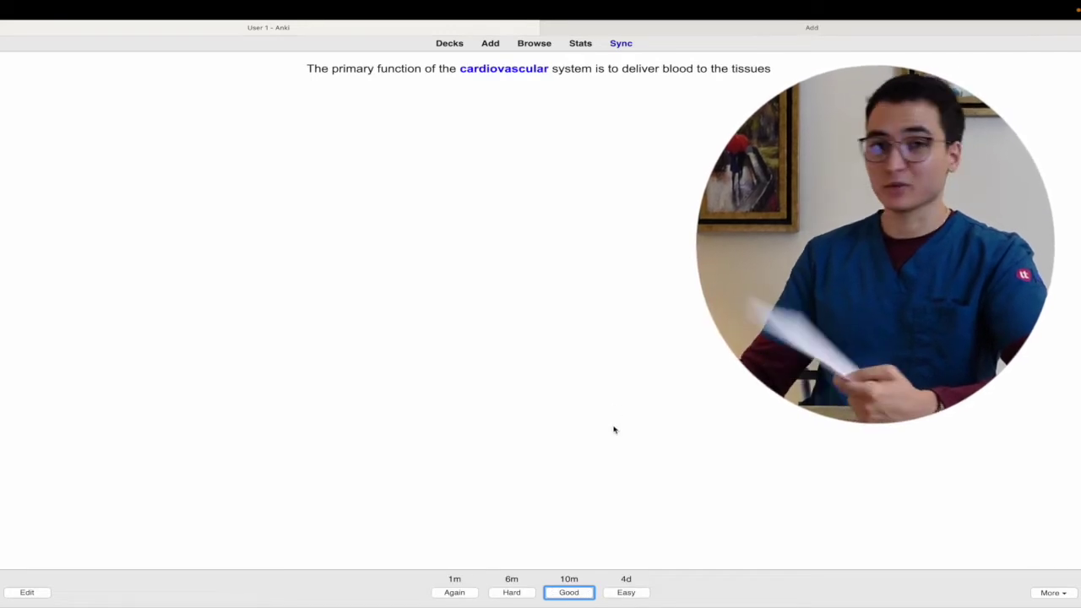
click(569, 593)
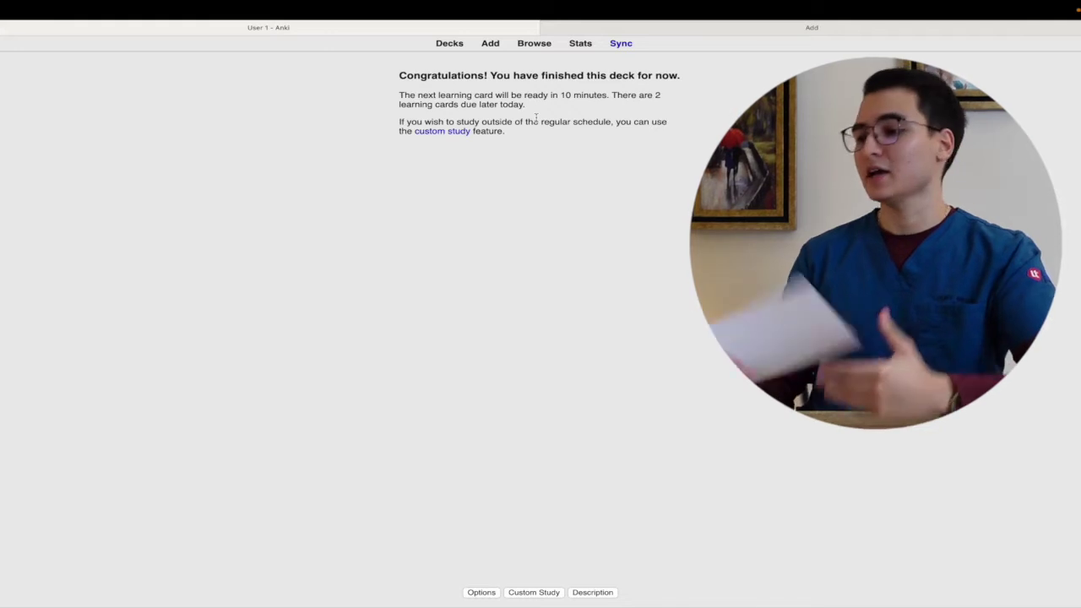
click(492, 43)
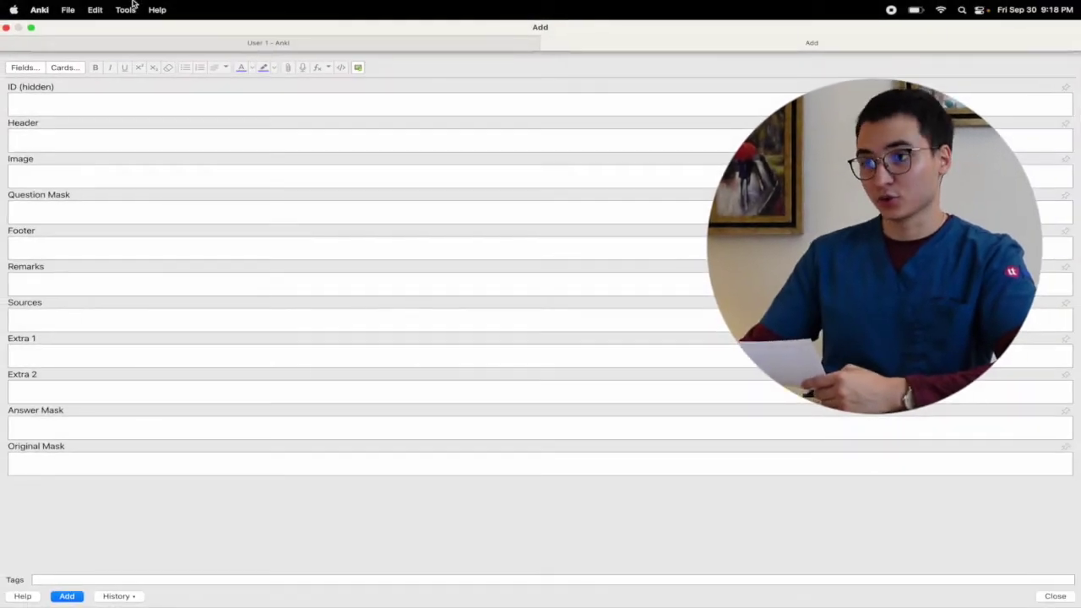
click(126, 10)
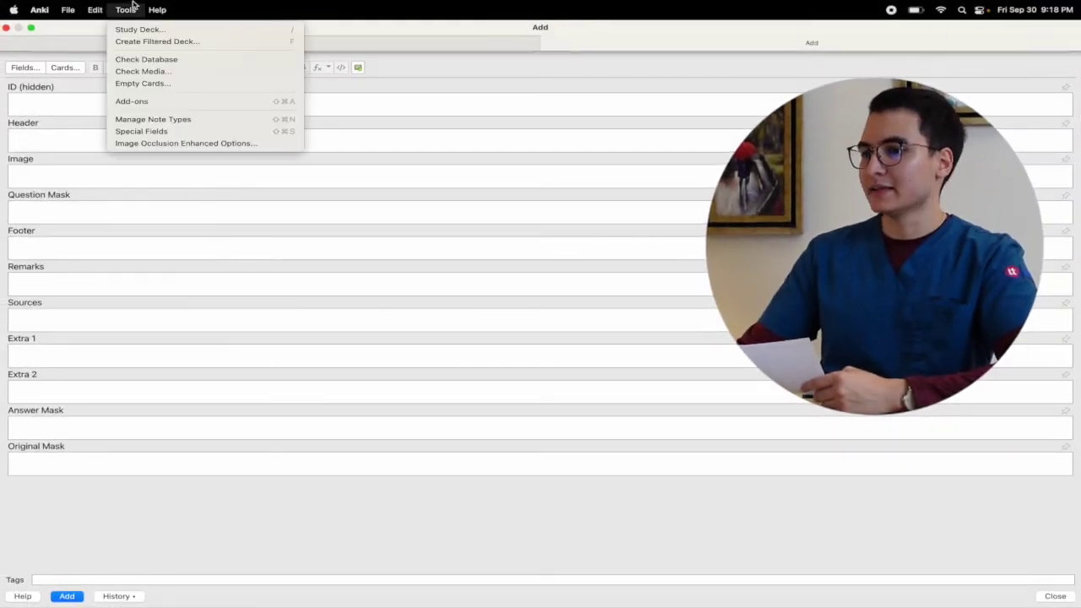
Open the Add-ons manager and start installing a new add-on by code
click(131, 100)
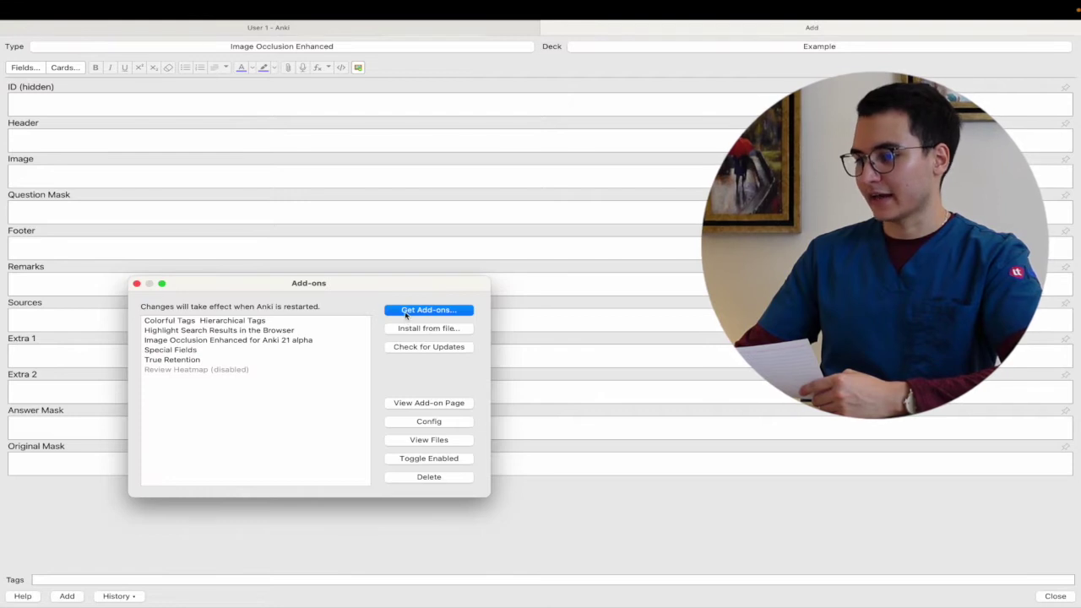
click(406, 313)
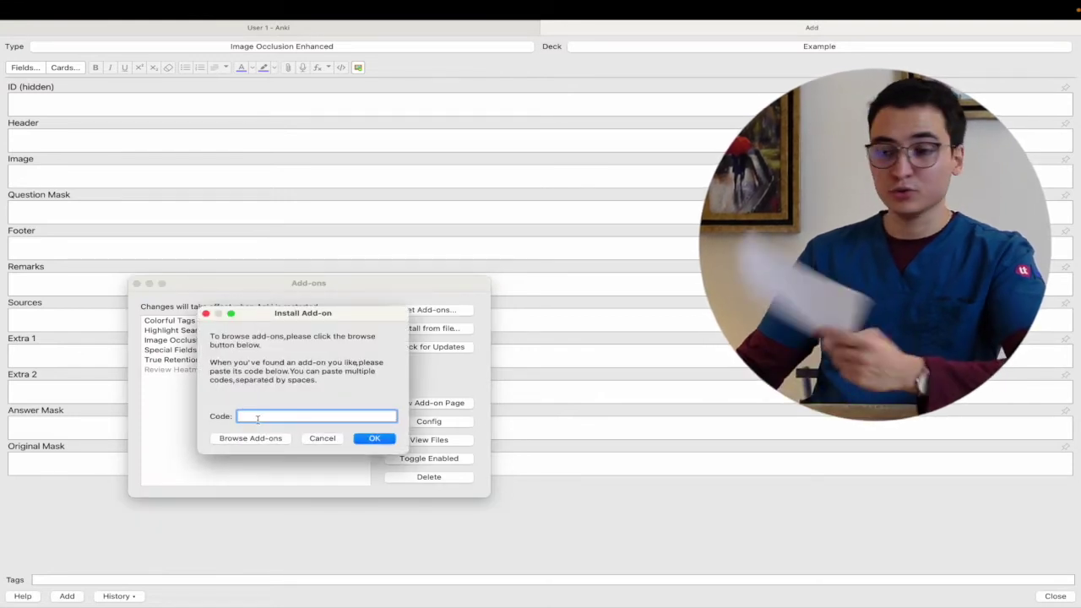
key(ctrl+Up)
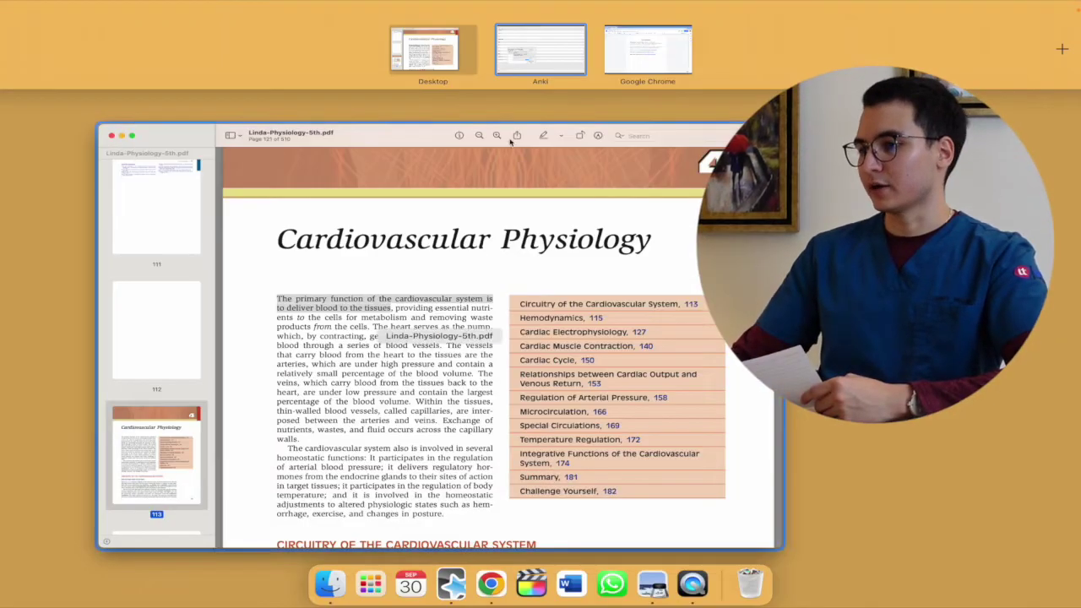
In Chrome, follow the notes' AnkiWeb link to the Add-ons for Anki 2.1 list
drag(550, 42, 545, 123)
click(663, 44)
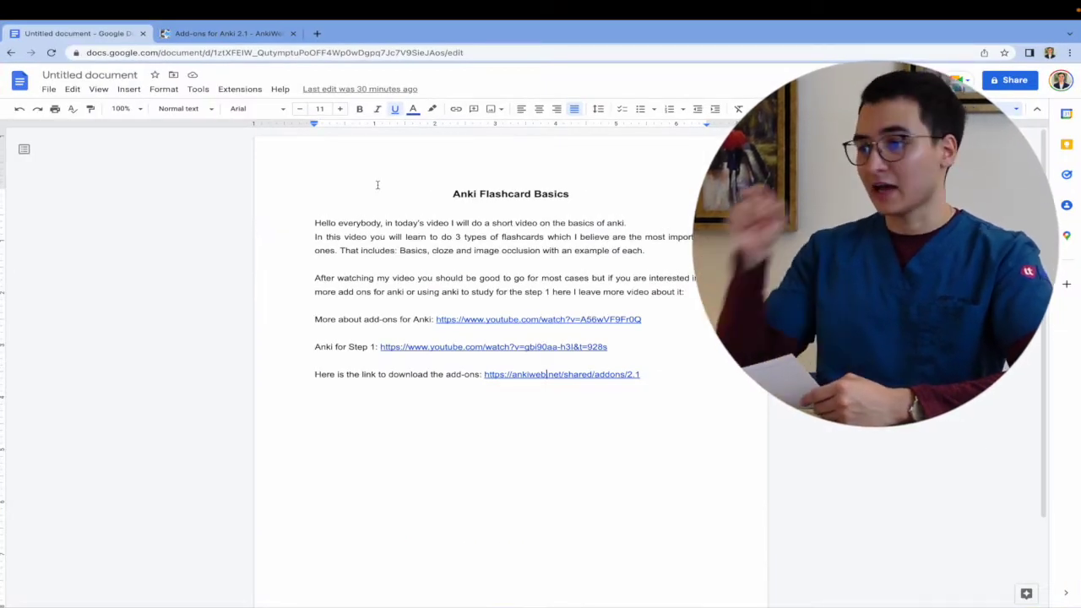
click(529, 375)
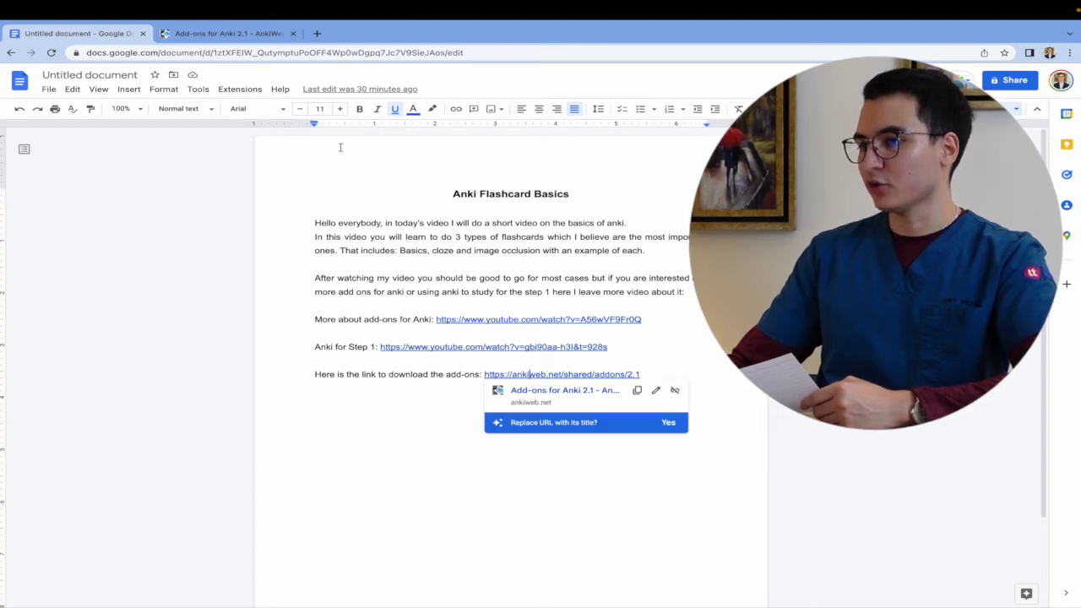
key(ctrl+Tab)
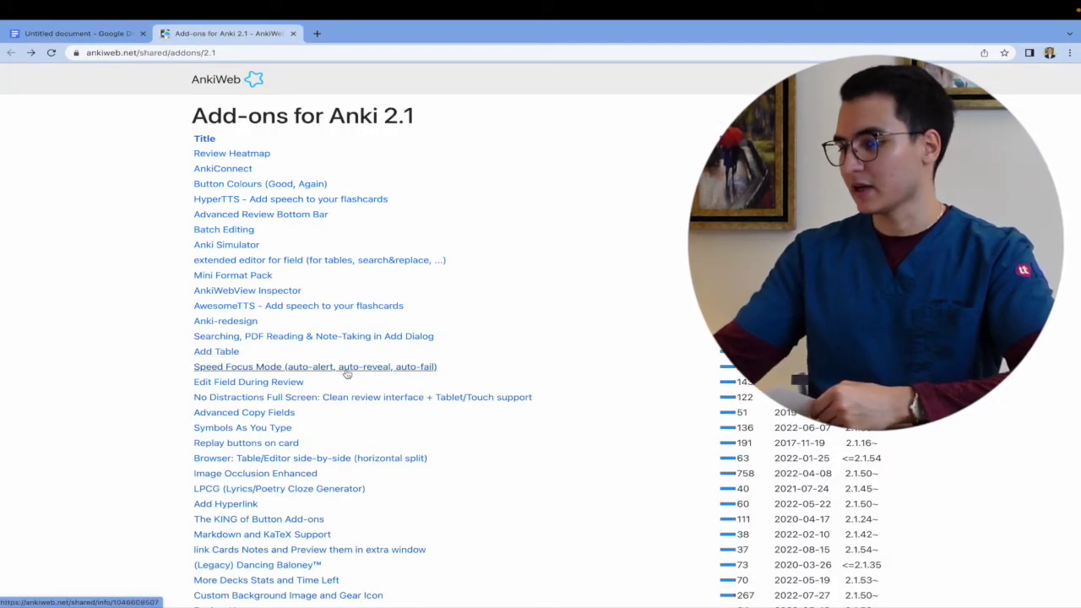
key(ctrl+f)
text(image)
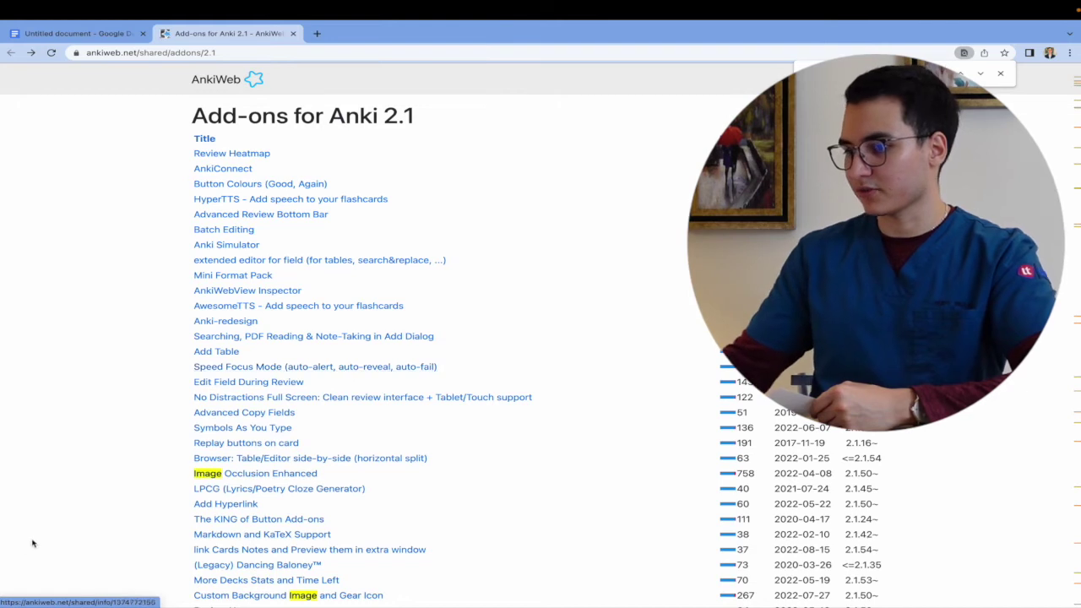
click(246, 481)
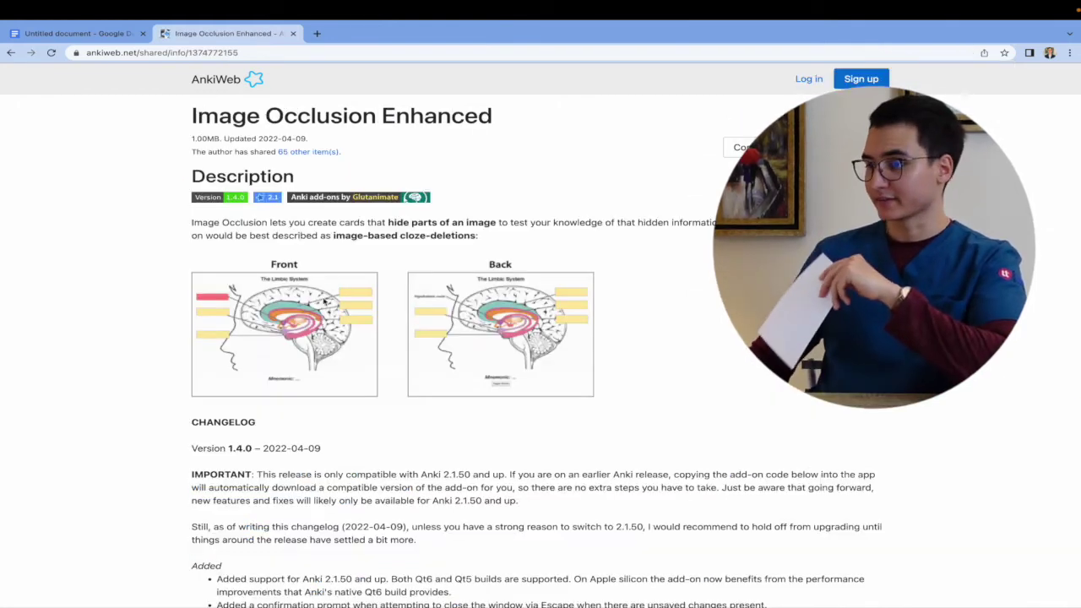
scroll(309, 320, down, 9)
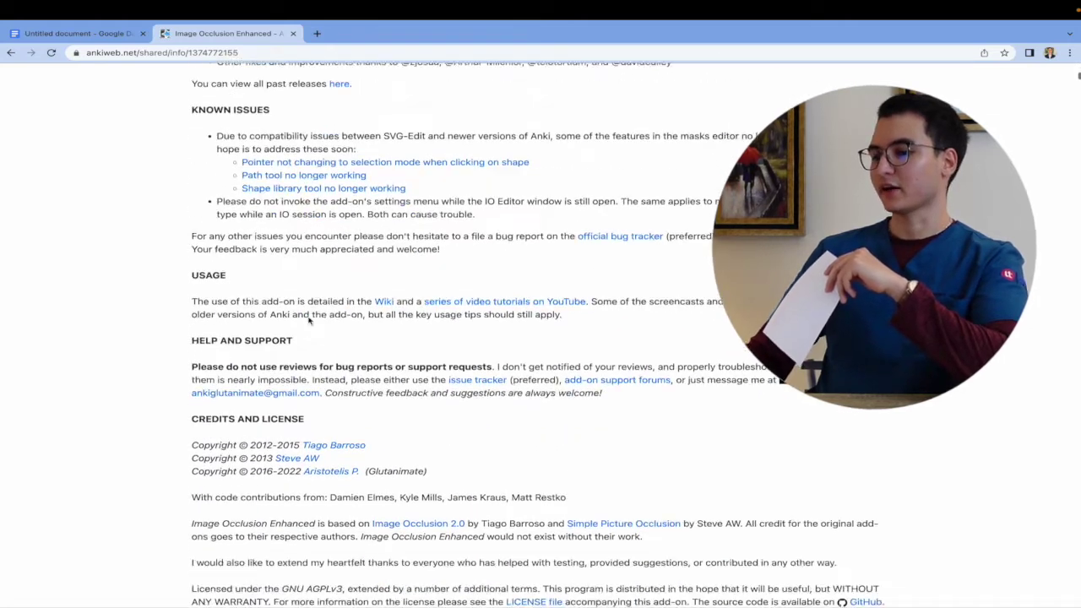
scroll(309, 319, down, 8)
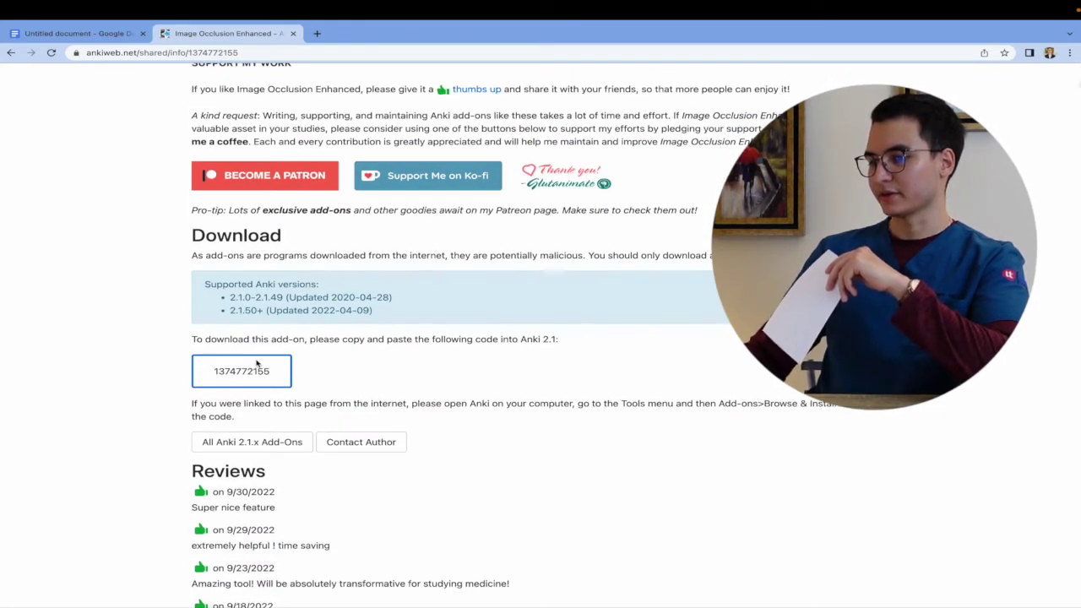
scroll(258, 363, up, 5)
drag(297, 385, 154, 380)
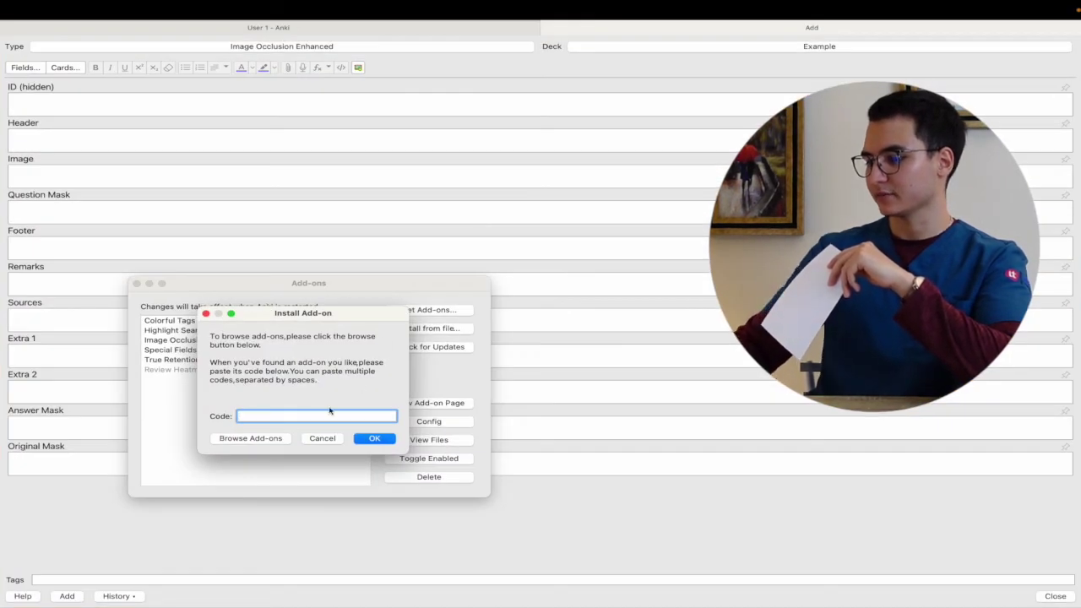
key(super+v)
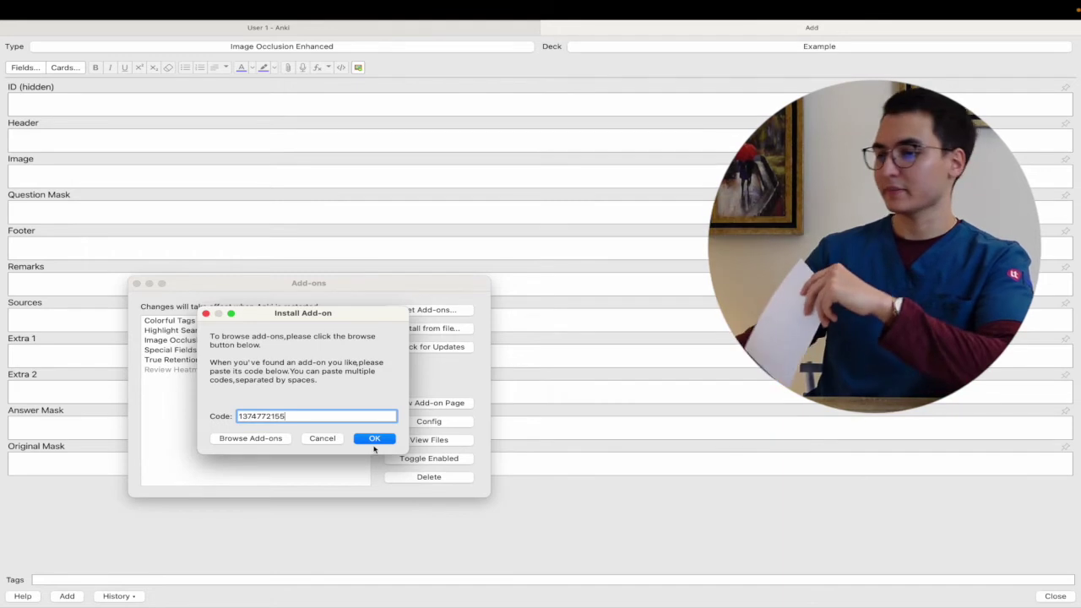
click(206, 313)
click(137, 284)
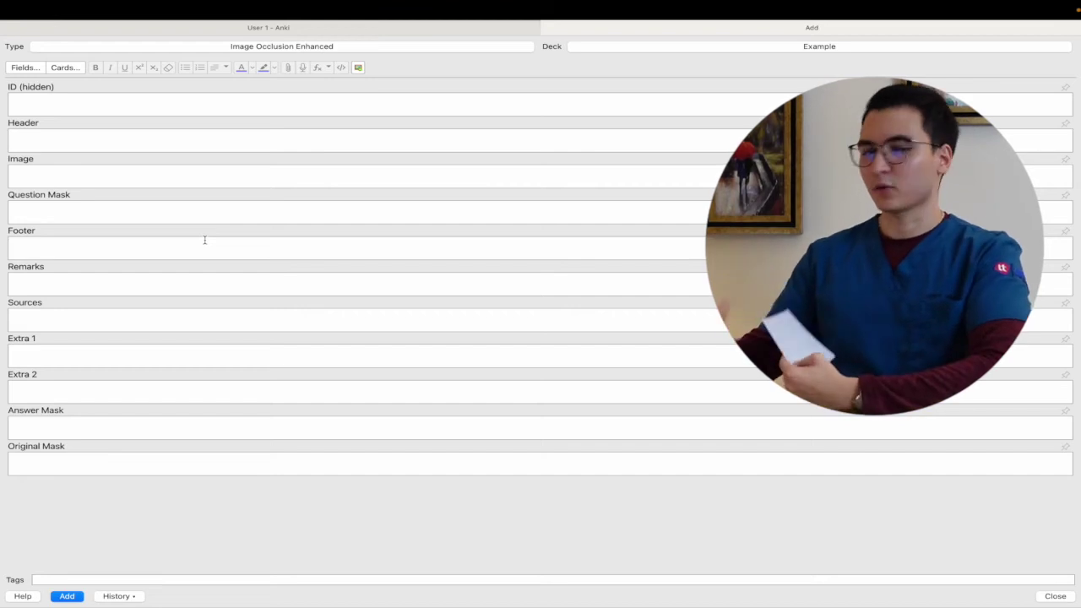
Load IMG_796A6EA6C599-1.jpeg from the Basics of Anki folder into the Image Occlusion editor
click(357, 67)
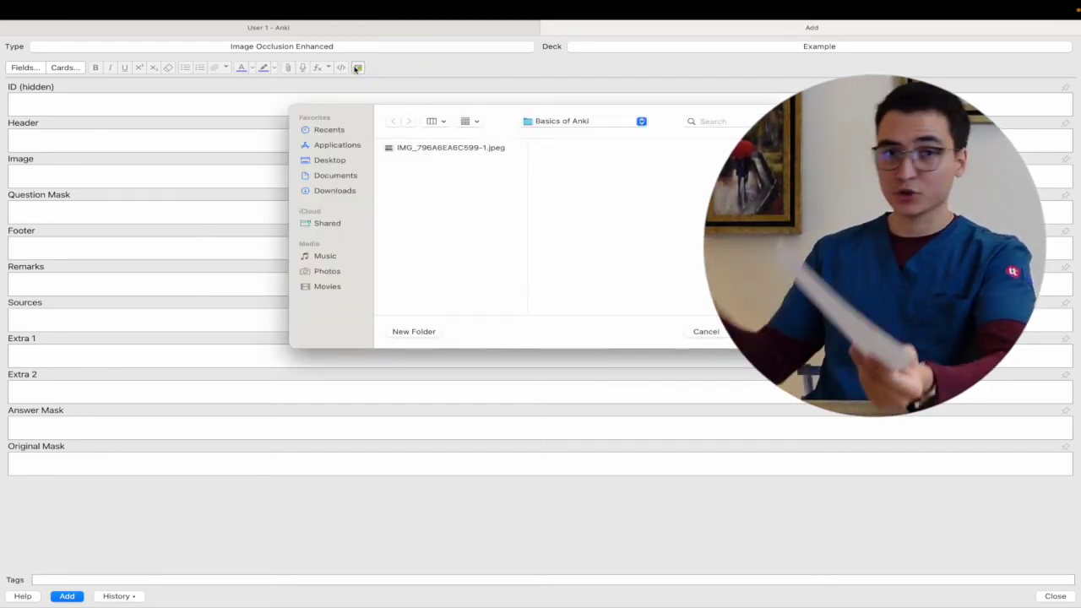
click(470, 148)
key(Return)
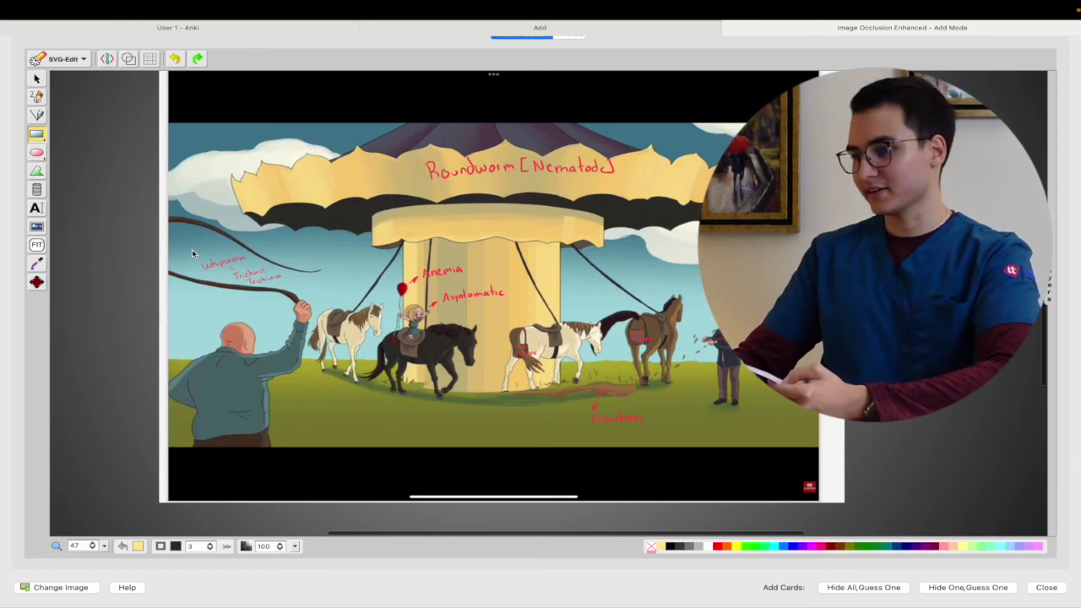
Draw masks over the Whipworm, Roundworm [Nematode] and Diarrhea labels
drag(192, 246, 295, 290)
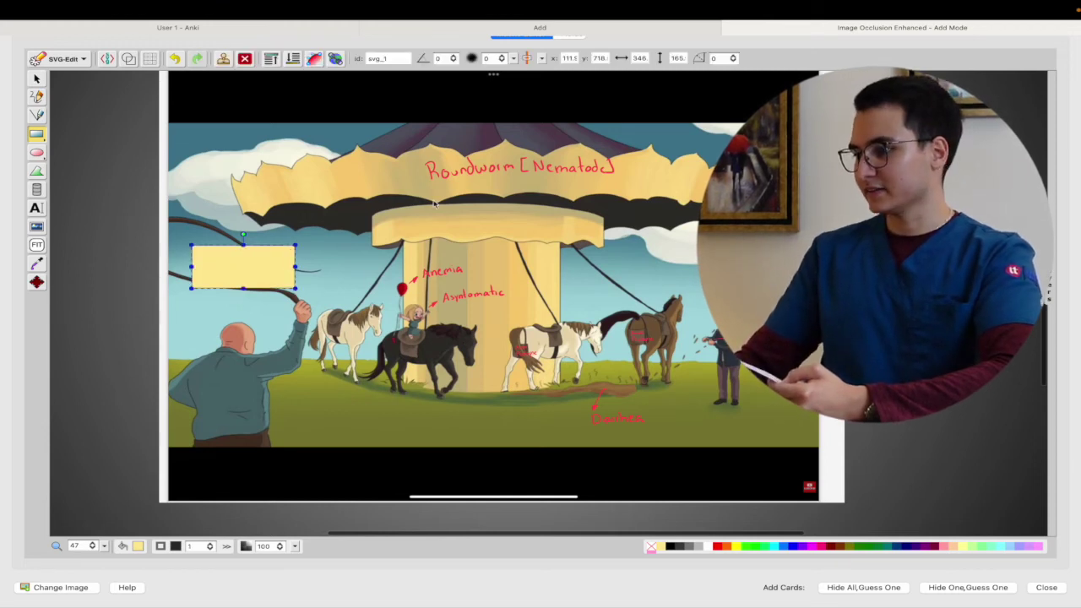
mouse_move(420, 145)
mouse_down()
mouse_move(566, 198)
mouse_move(640, 199)
mouse_up()
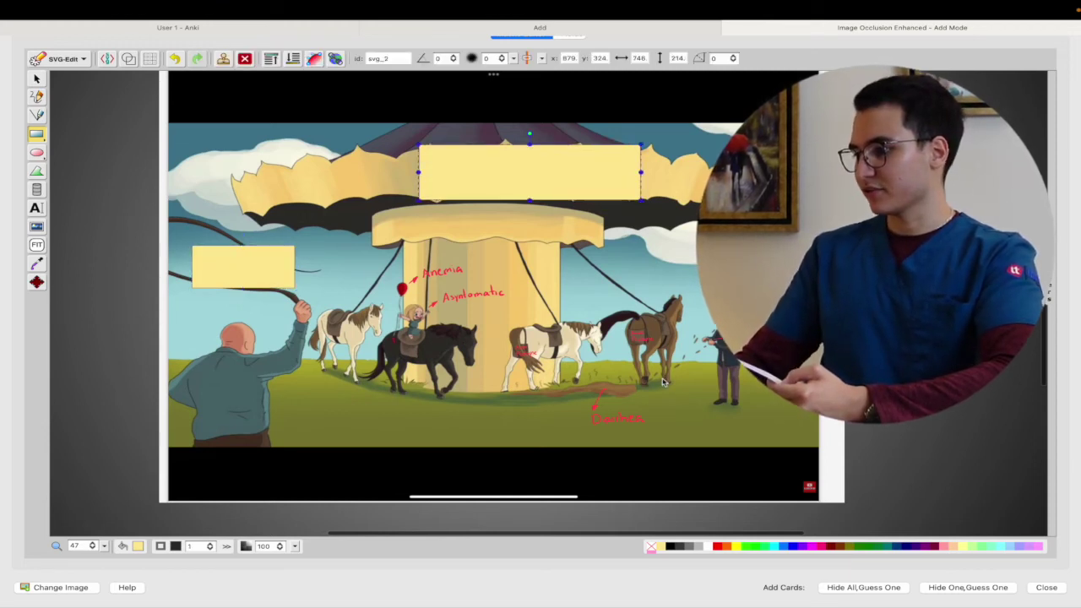
drag(582, 405, 664, 437)
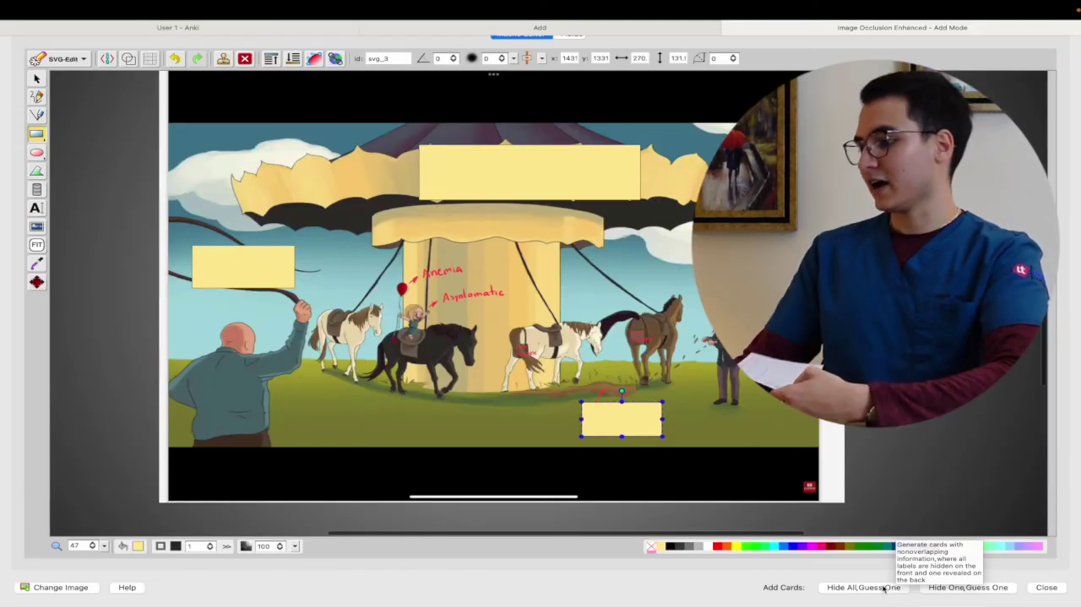
Generate Hide All, Guess One cards from the three masks and close the editor
click(780, 554)
mouse_move(743, 4)
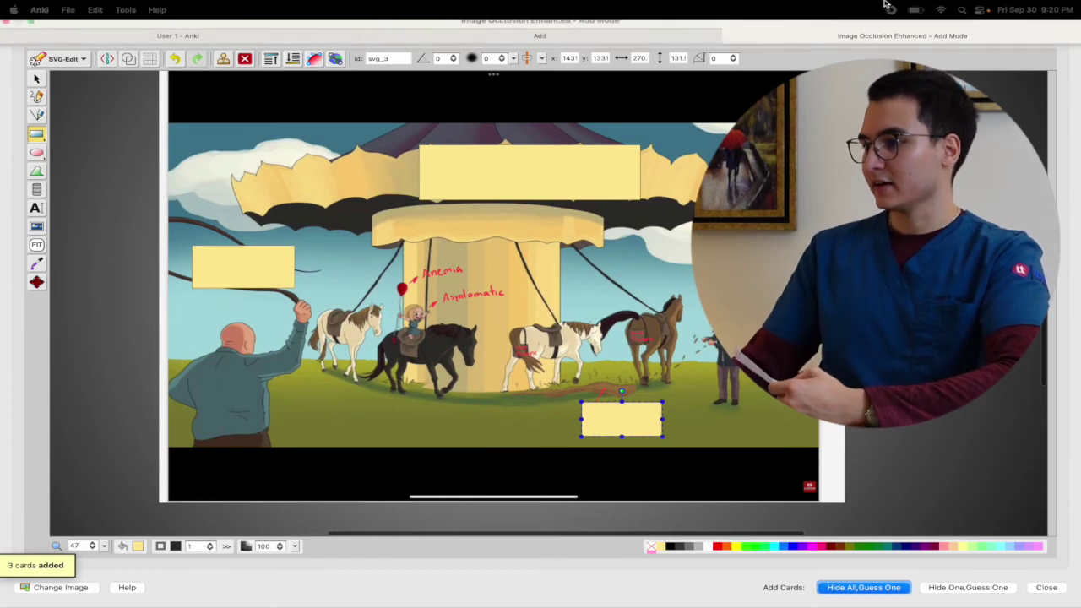
click(728, 42)
Study the Example deck, reveal the Whipworm answer Trichuris trichiura and grade it Good
click(453, 41)
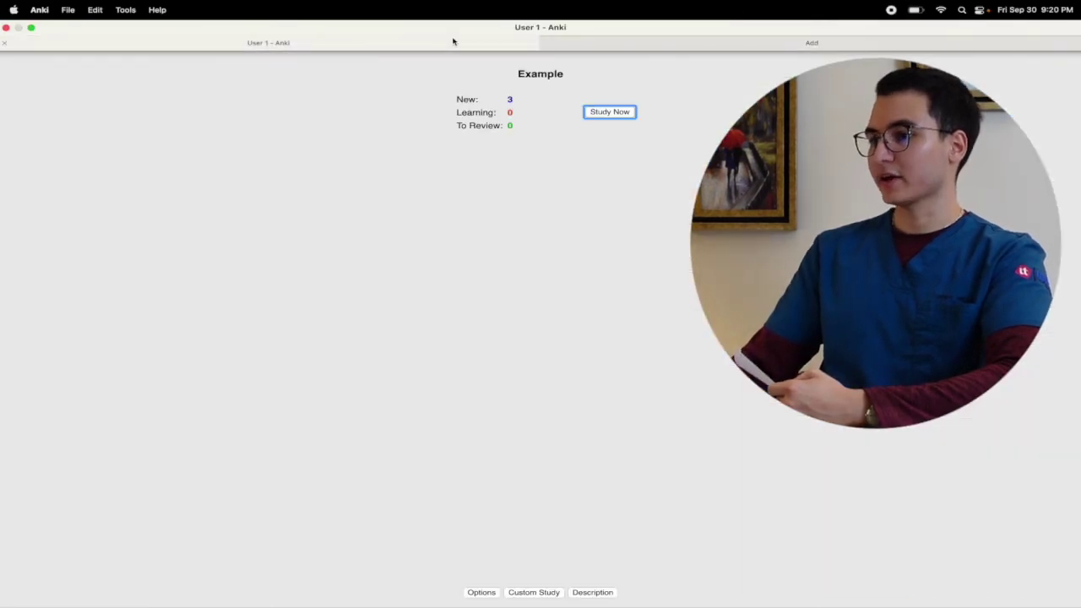
click(594, 118)
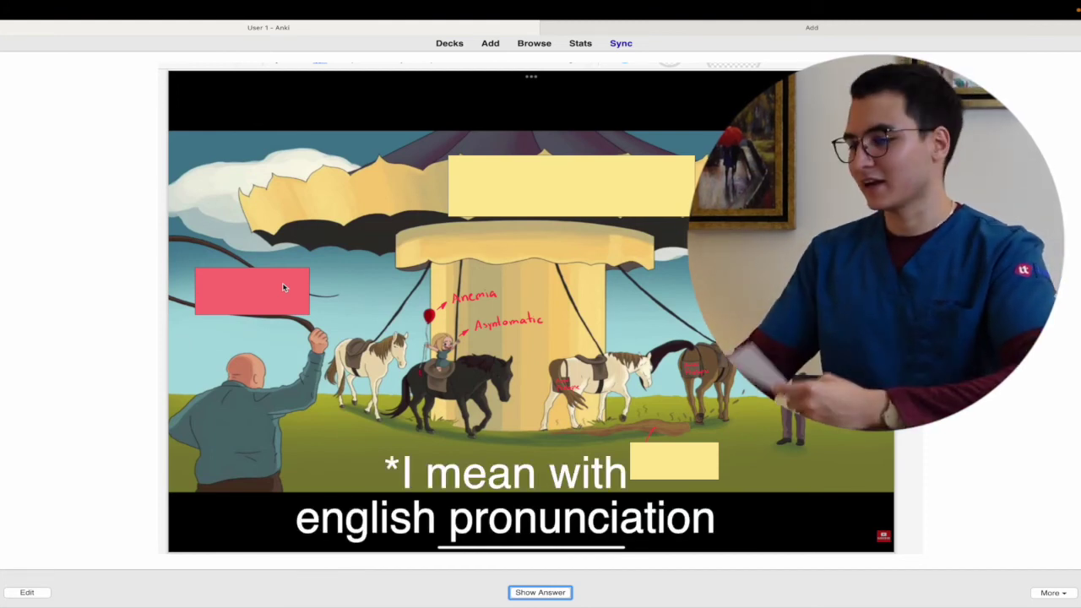
key(space)
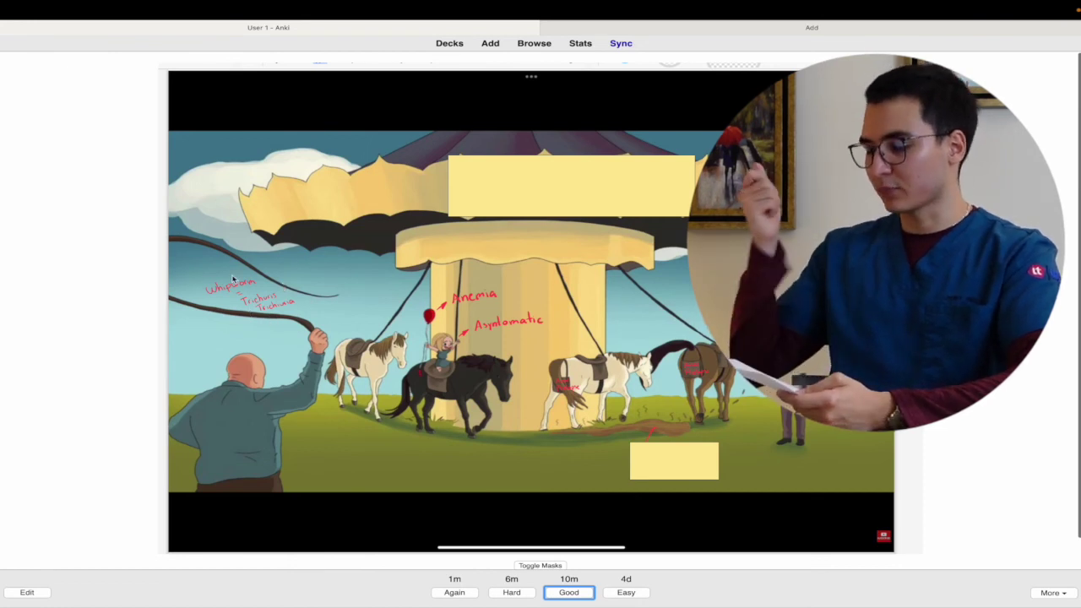
click(568, 592)
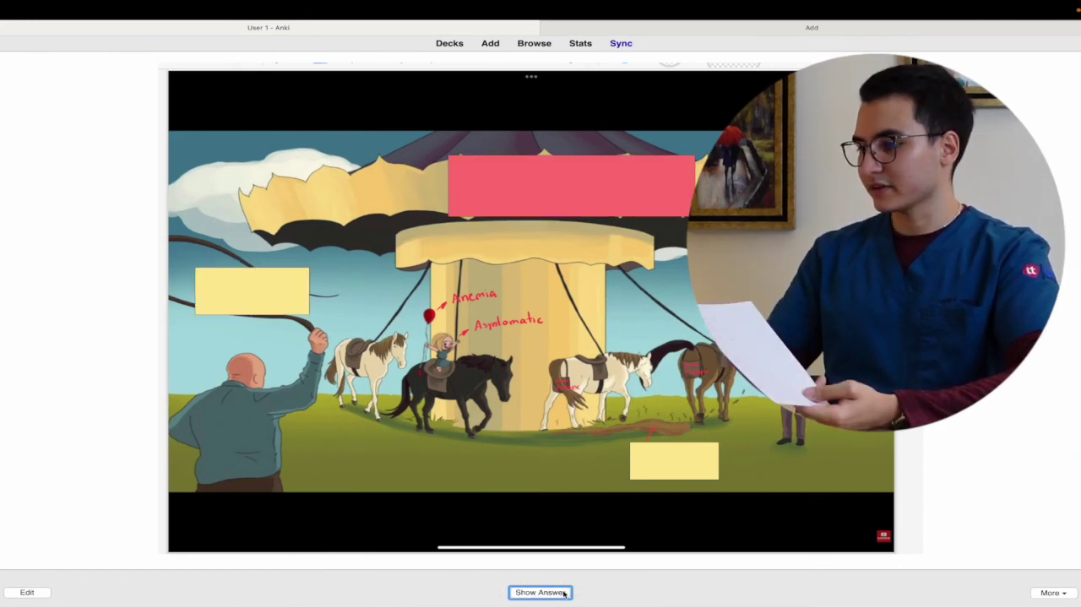